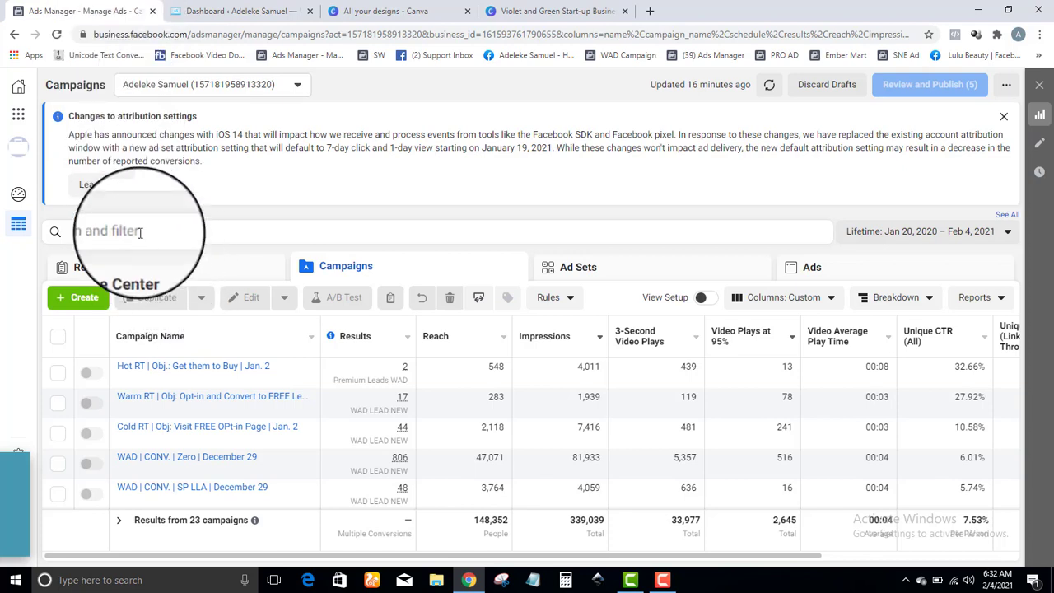
Step: Open the Domains page under Brand Safety in Facebook Business Settings
{"action": "left_click", "coordinate": [18, 117]}
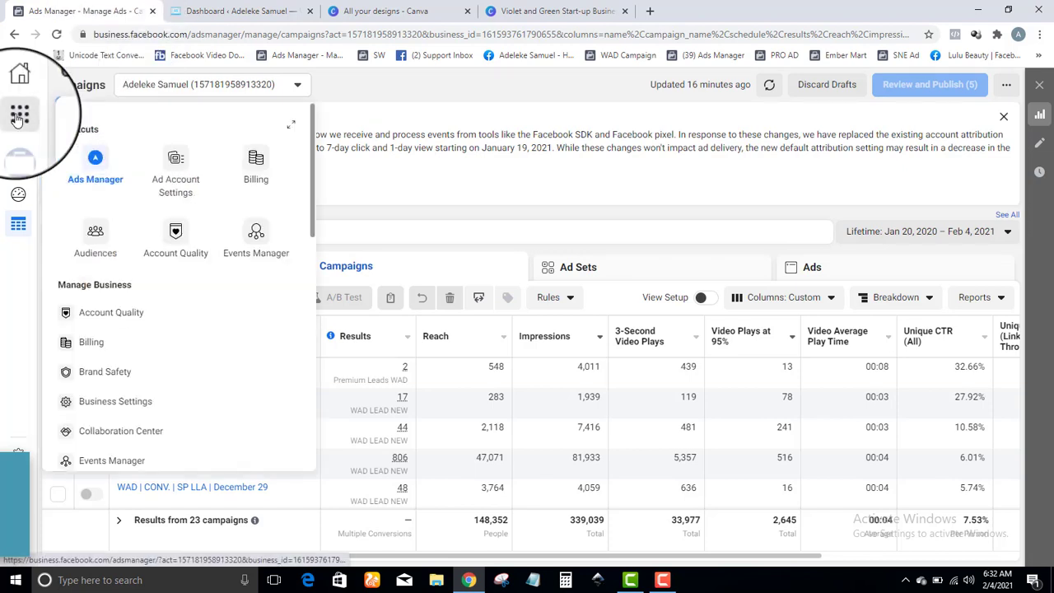
{"action": "left_click", "coordinate": [151, 412]}
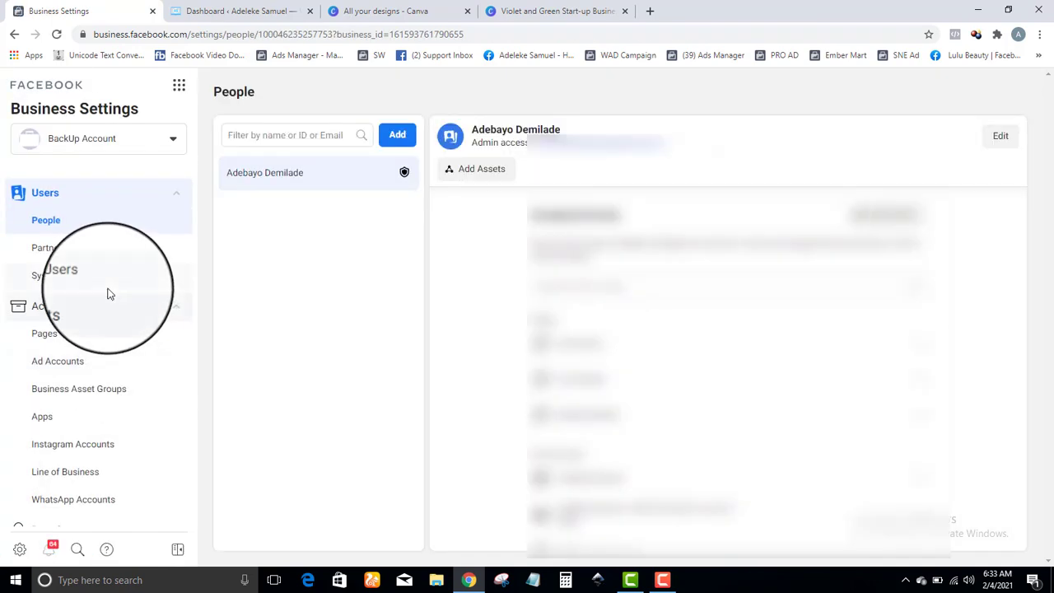
{"action": "scroll", "coordinate": [130, 290], "scroll_direction": "down", "scroll_amount": 1}
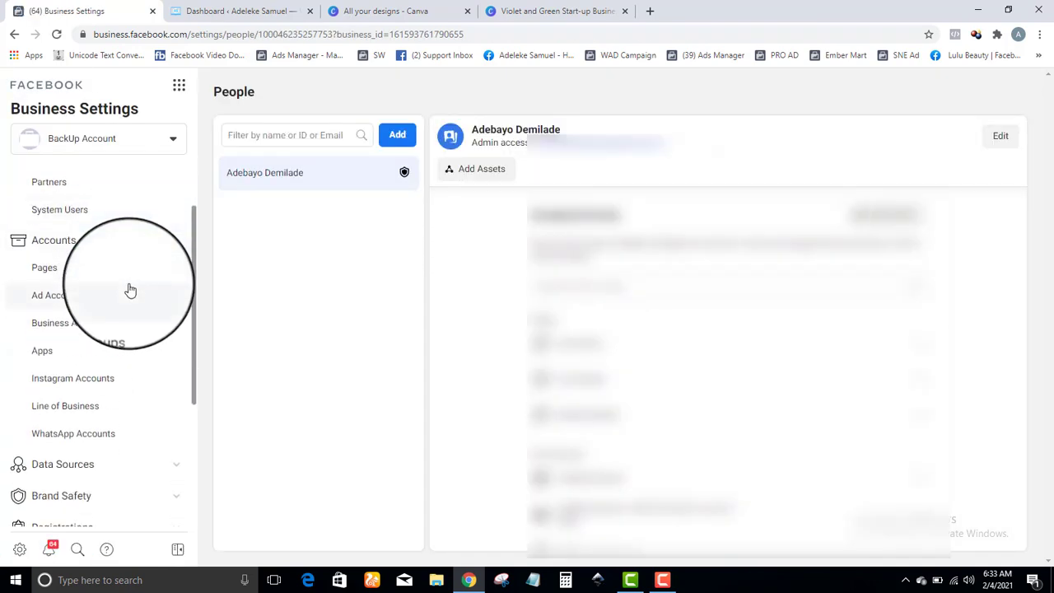
{"action": "scroll", "coordinate": [131, 290], "scroll_direction": "down", "scroll_amount": 1}
{"action": "scroll", "coordinate": [130, 290], "scroll_direction": "down", "scroll_amount": 3}
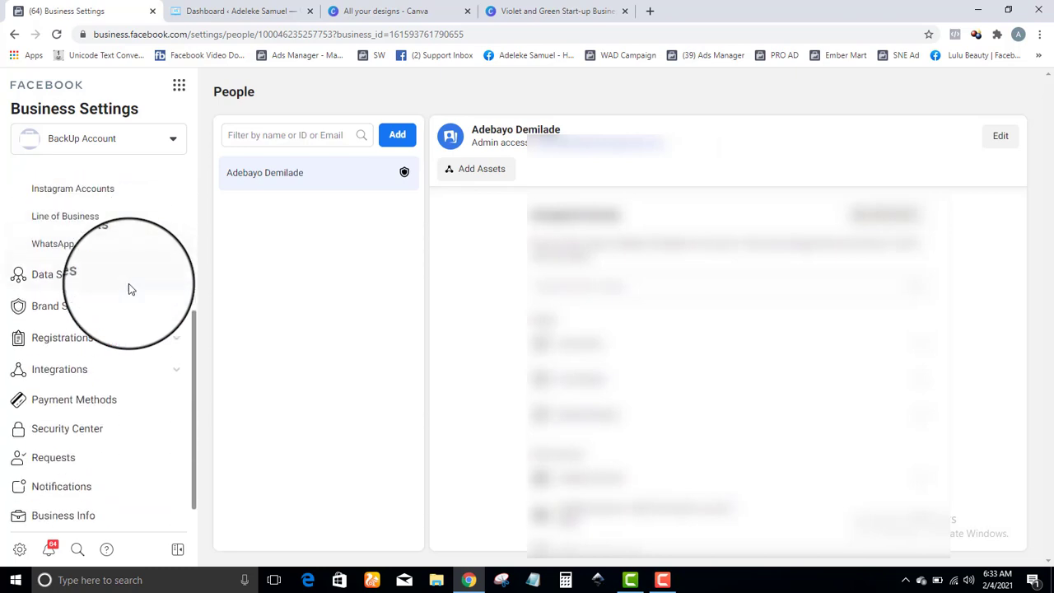
{"action": "left_click", "coordinate": [142, 286]}
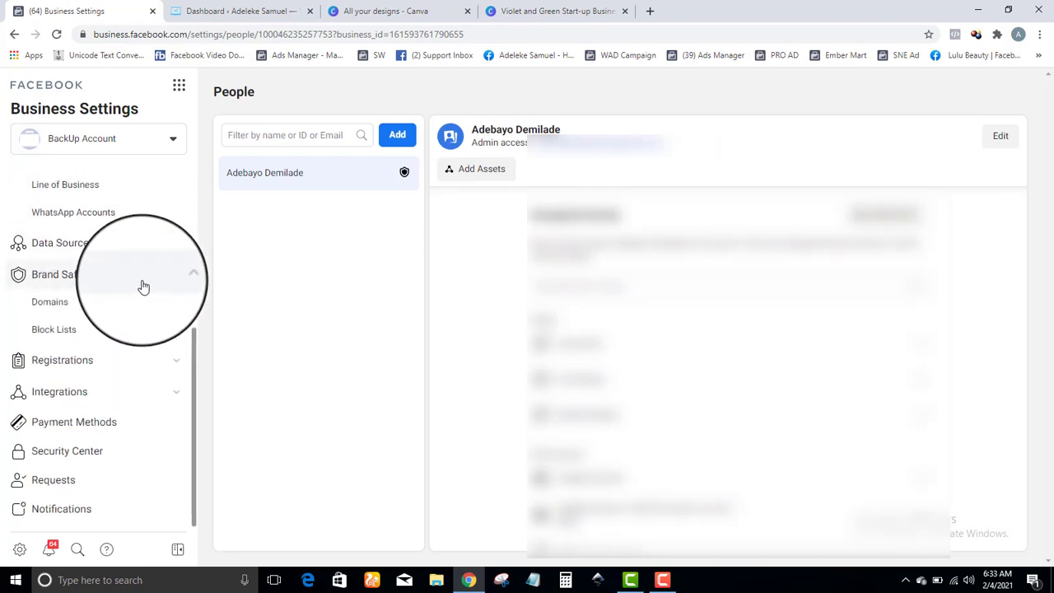
{"action": "left_click", "coordinate": [81, 308]}
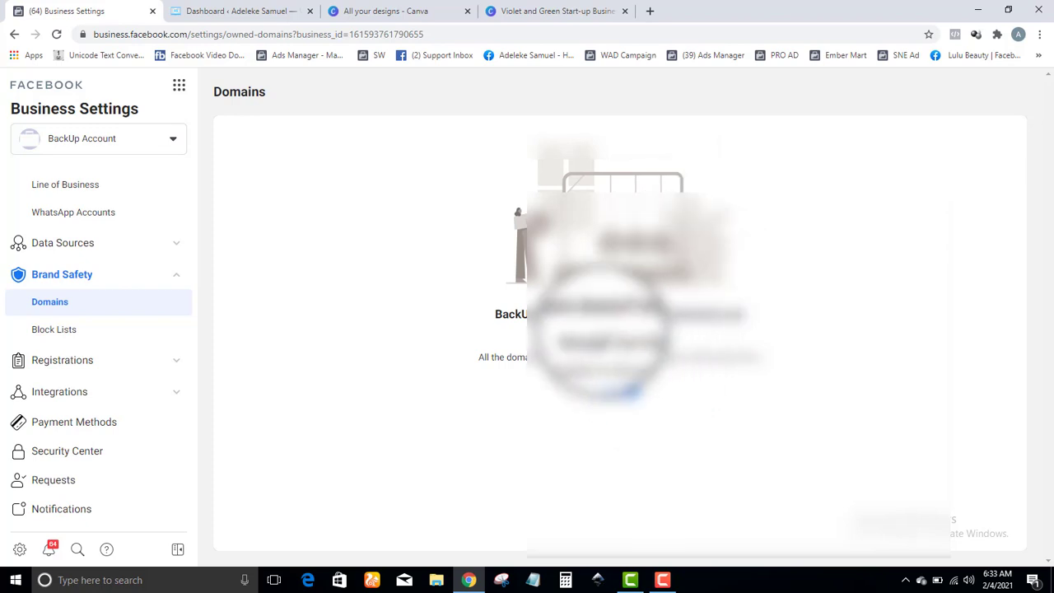
Step: Add the personal website's .com domain to the business account's domains
{"action": "left_click", "coordinate": [619, 386]}
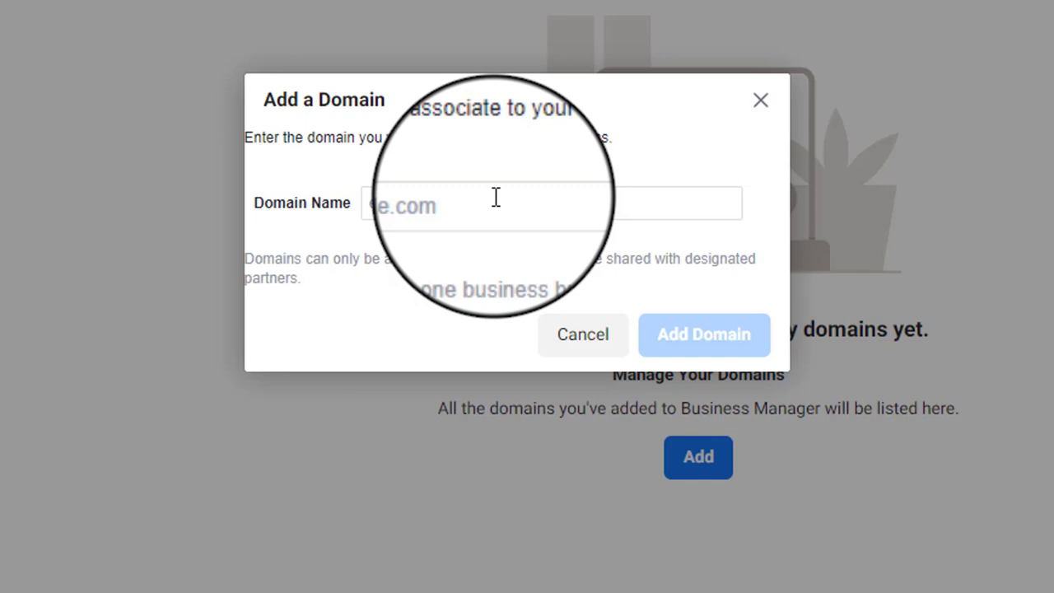
{"action": "left_click", "coordinate": [496, 198]}
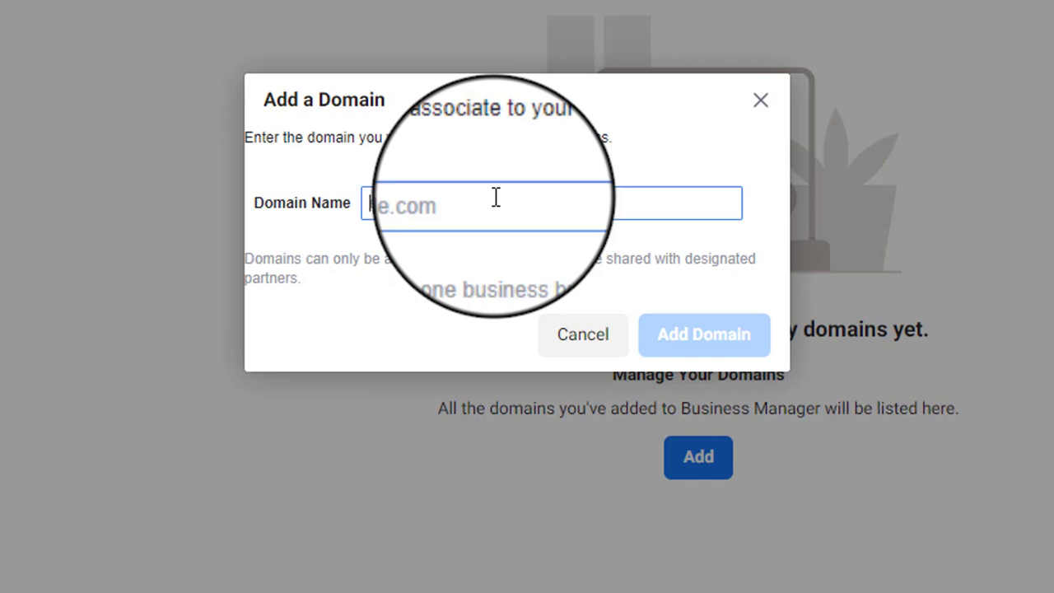
{"action": "type", "text": "adelekesamuel.c"}
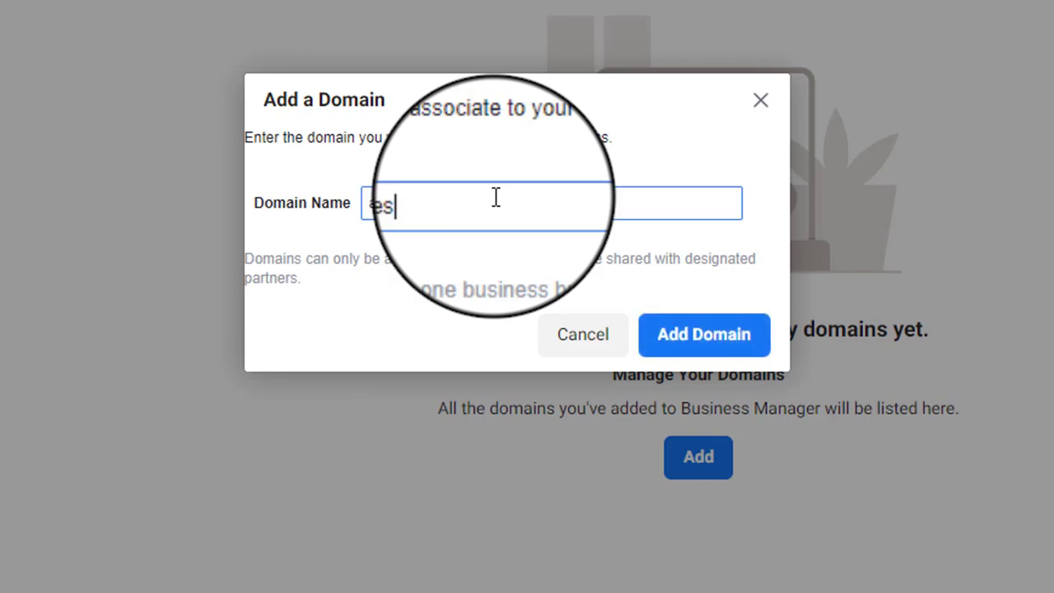
{"action": "type", "text": "om"}
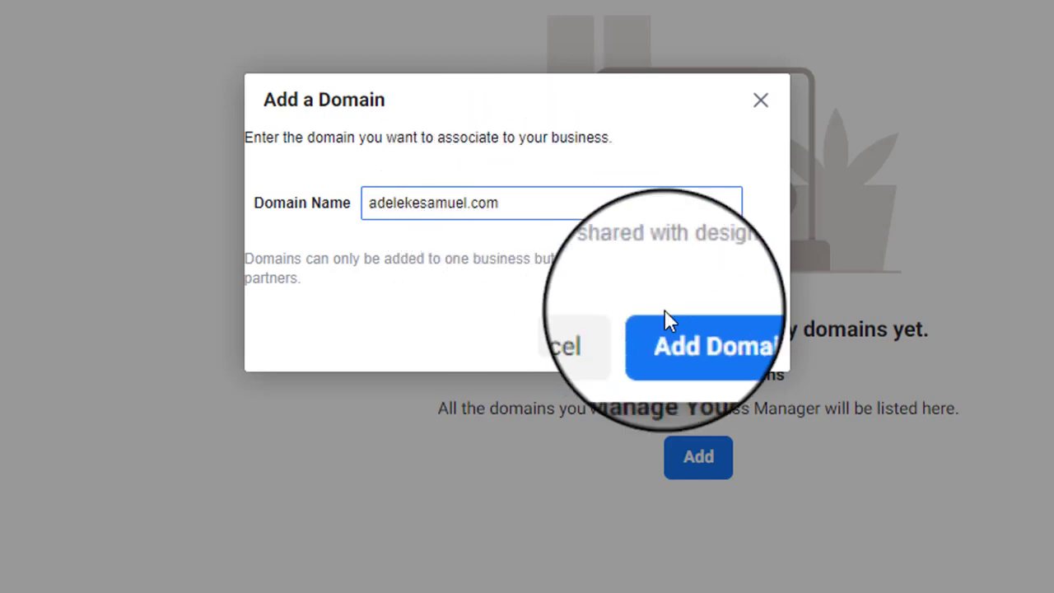
{"action": "left_click", "coordinate": [678, 337]}
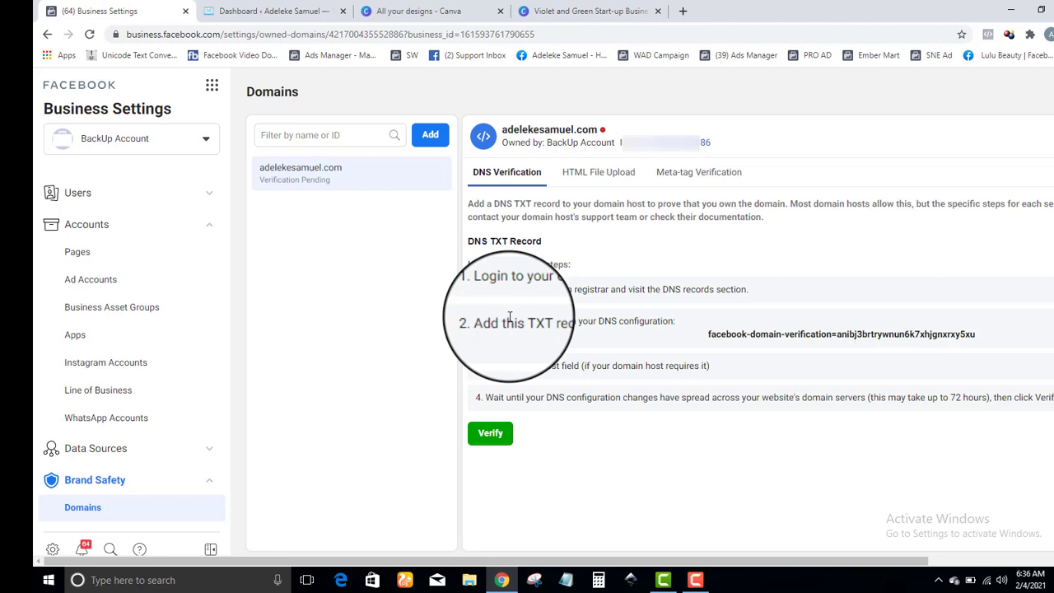
Step: Show the Meta-tag Verification instructions for the added domain and copy its verification meta-tag
{"action": "left_click", "coordinate": [682, 183]}
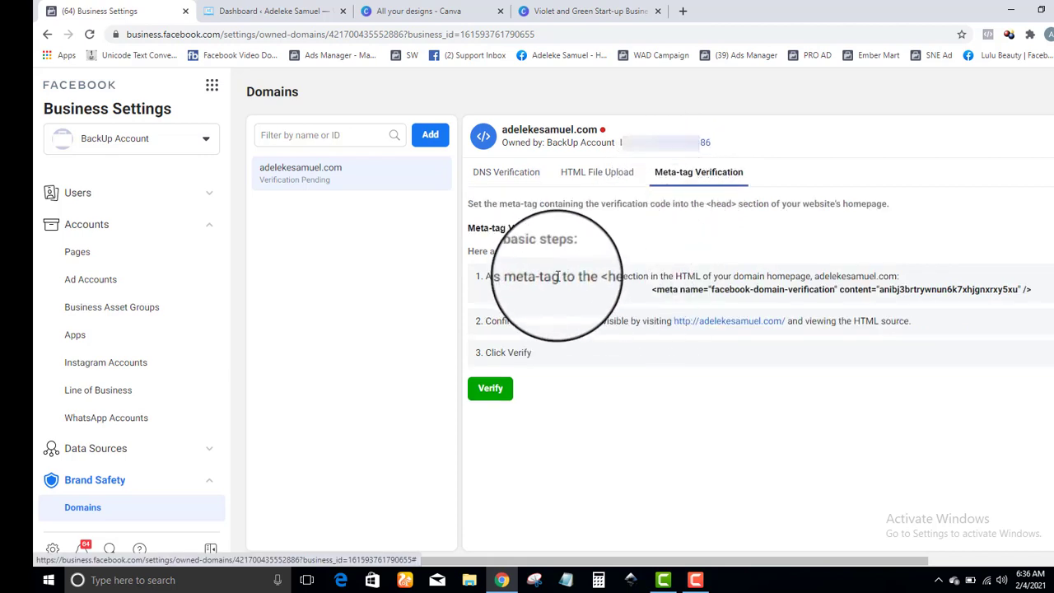
{"action": "left_click", "coordinate": [699, 300]}
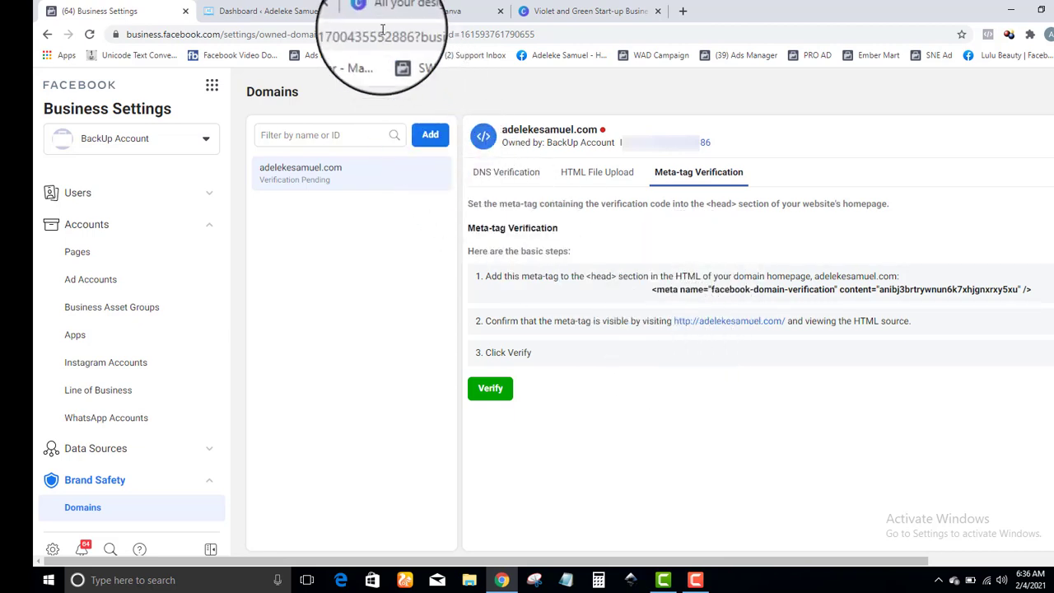
Step: Switch to the WordPress dashboard and search the plugins available to add for "insert header"
{"action": "left_click", "coordinate": [314, 17]}
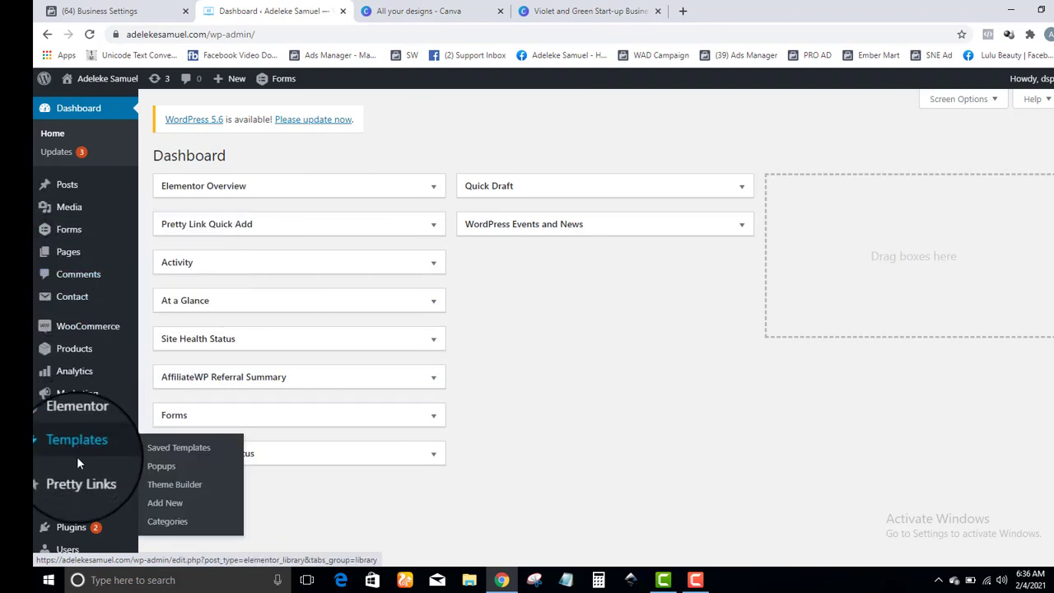
{"action": "mouse_move", "coordinate": [93, 536]}
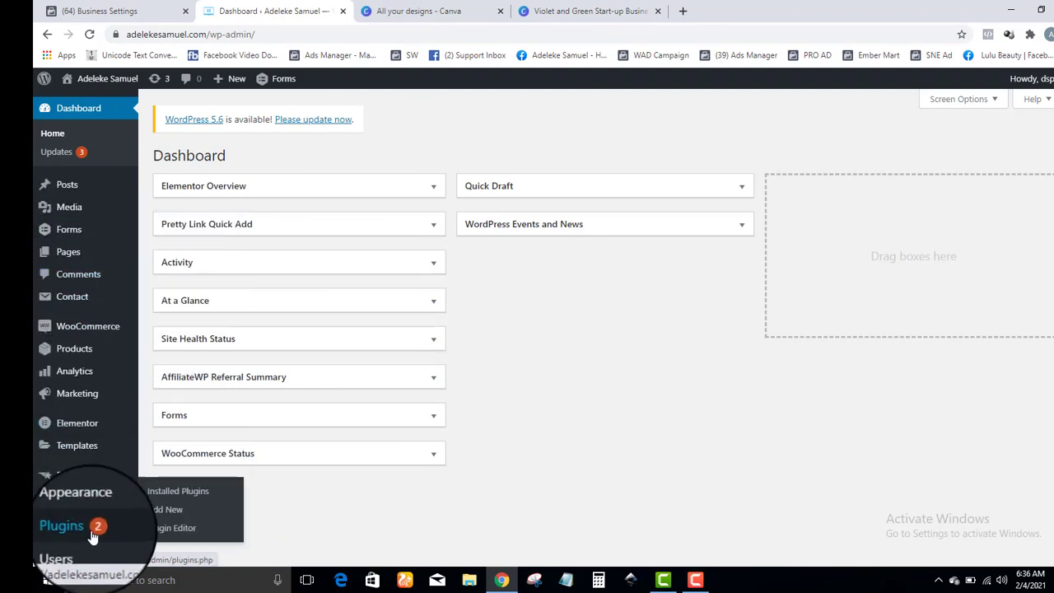
{"action": "left_click", "coordinate": [170, 512]}
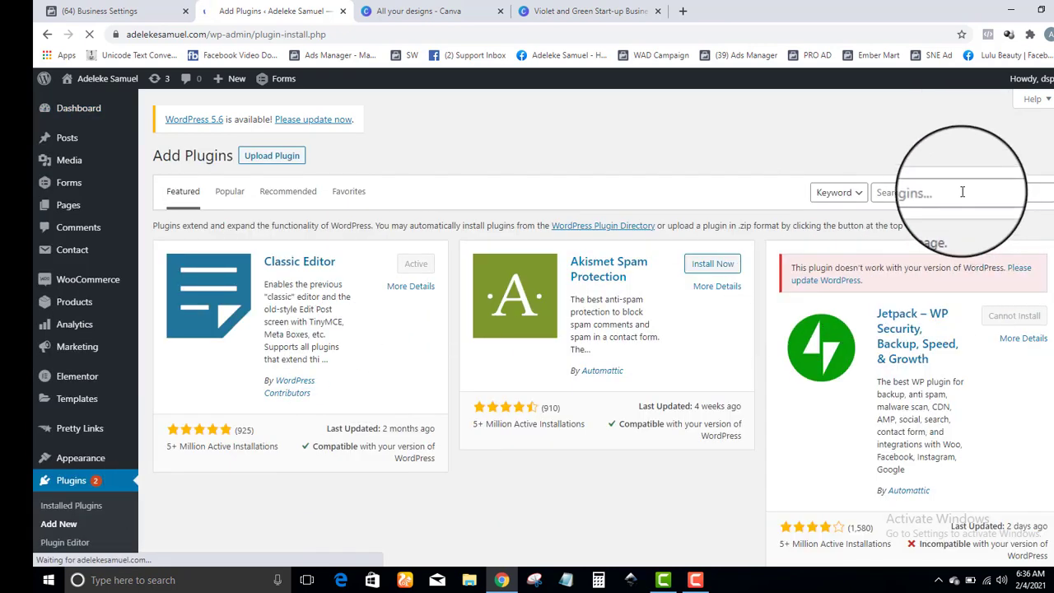
{"action": "left_click", "coordinate": [962, 192]}
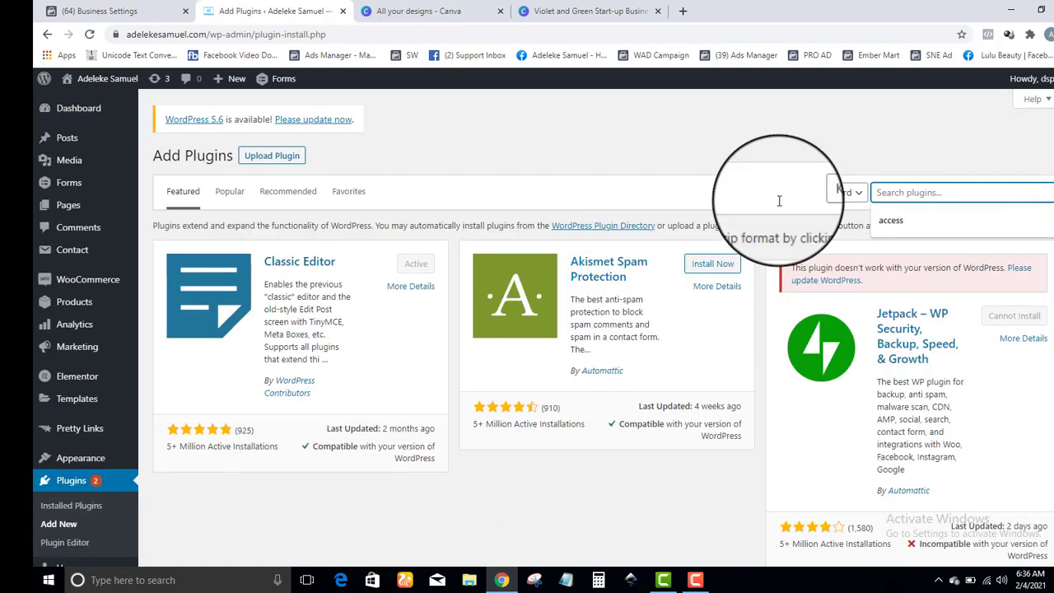
{"action": "type", "text": "insert"}
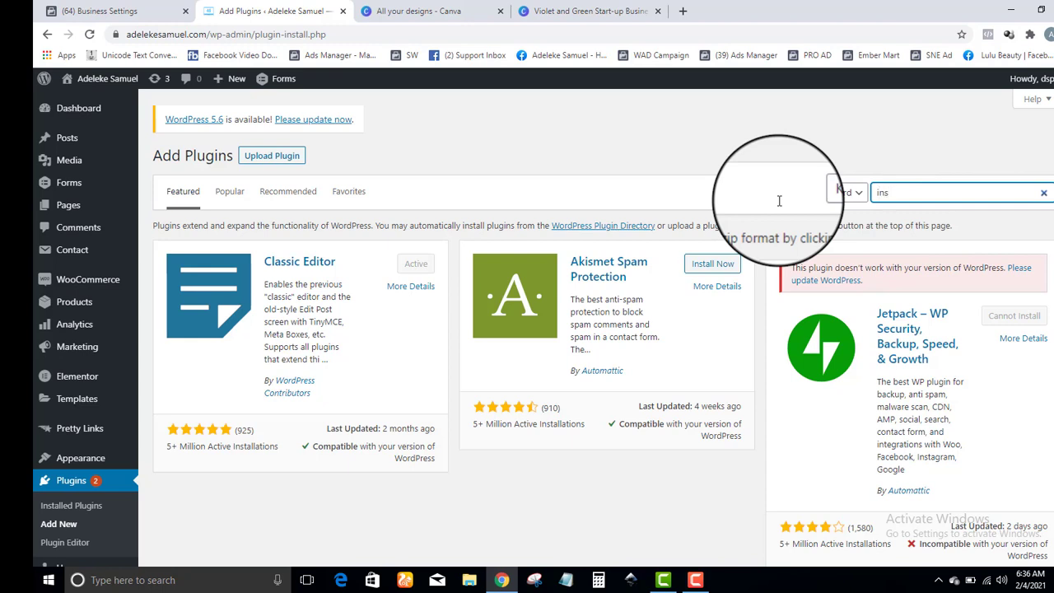
{"action": "type", "text": " hearder"}
{"action": "key", "text": "BackSpace"}
{"action": "key", "text": "BackSpace"}
{"action": "key", "text": "BackSpace"}
{"action": "key", "text": "BackSpace"}
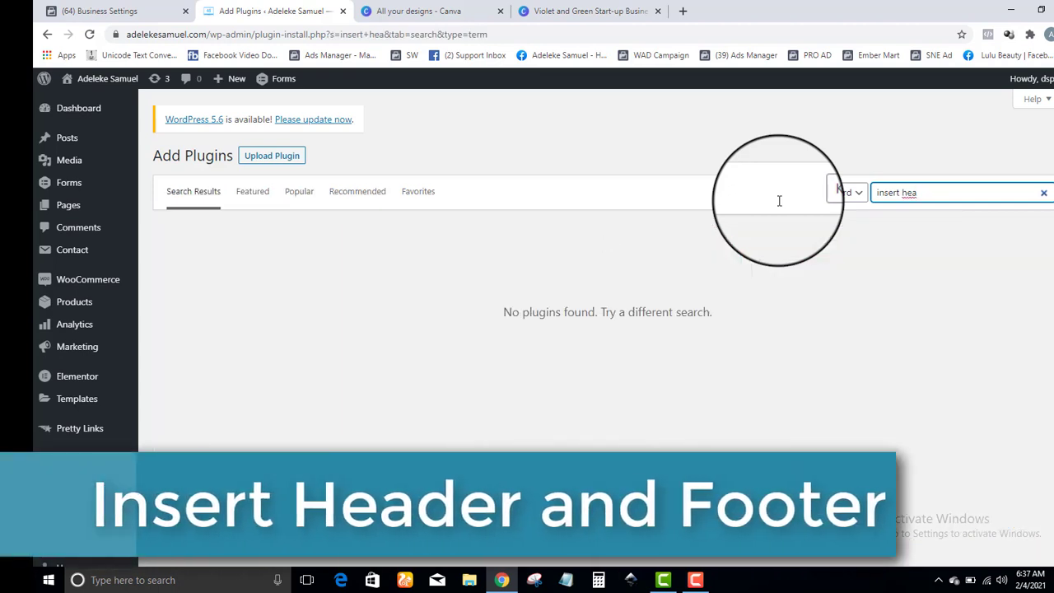
{"action": "type", "text": "der"}
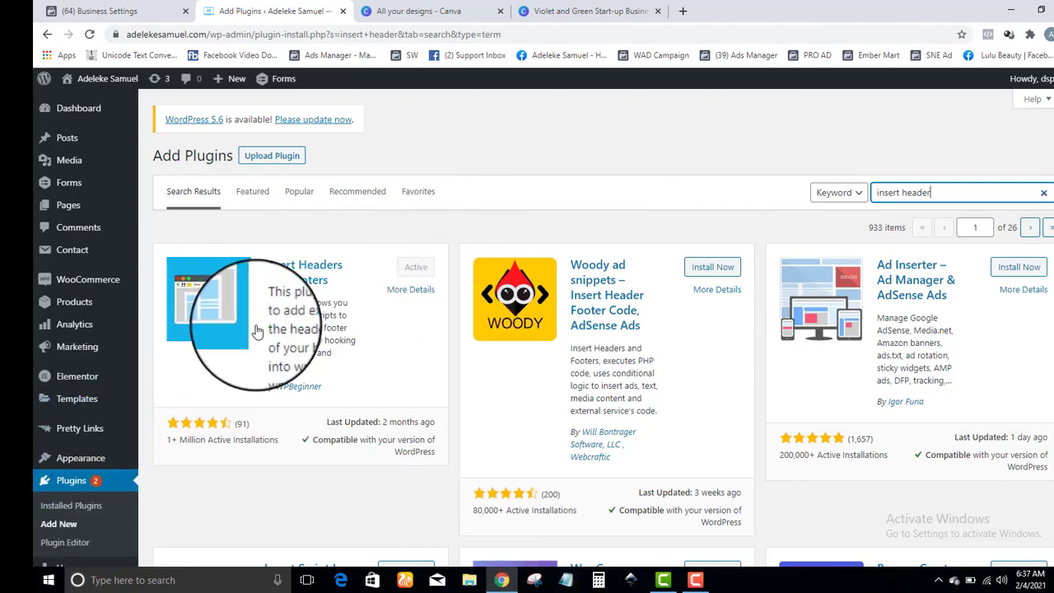
Step: Open the settings page of the Insert Headers and Footers plugin
{"action": "scroll", "coordinate": [33, 316], "scroll_direction": "down", "scroll_amount": 4}
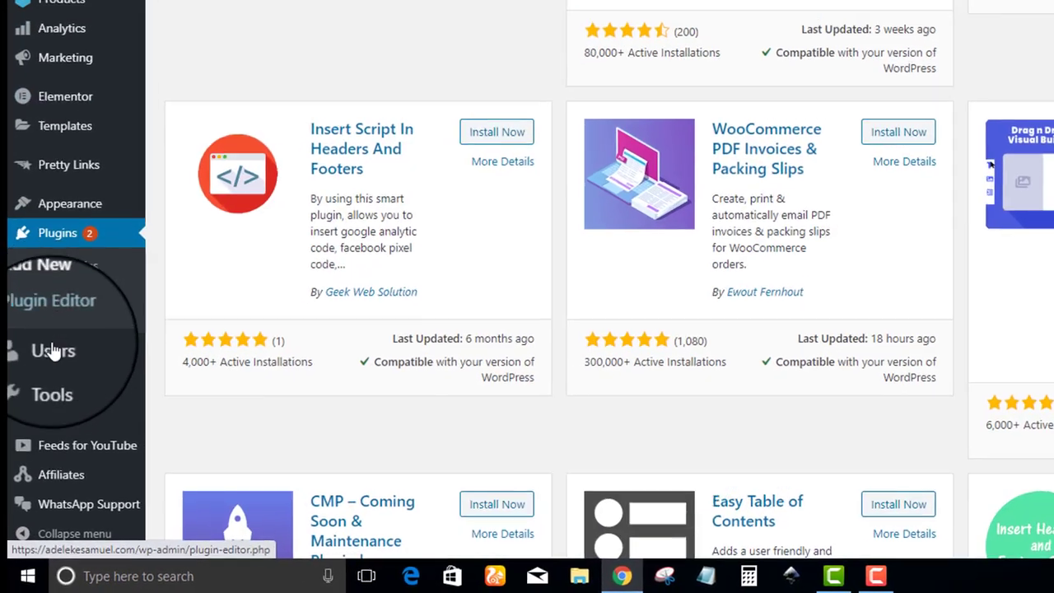
{"action": "mouse_move", "coordinate": [62, 453]}
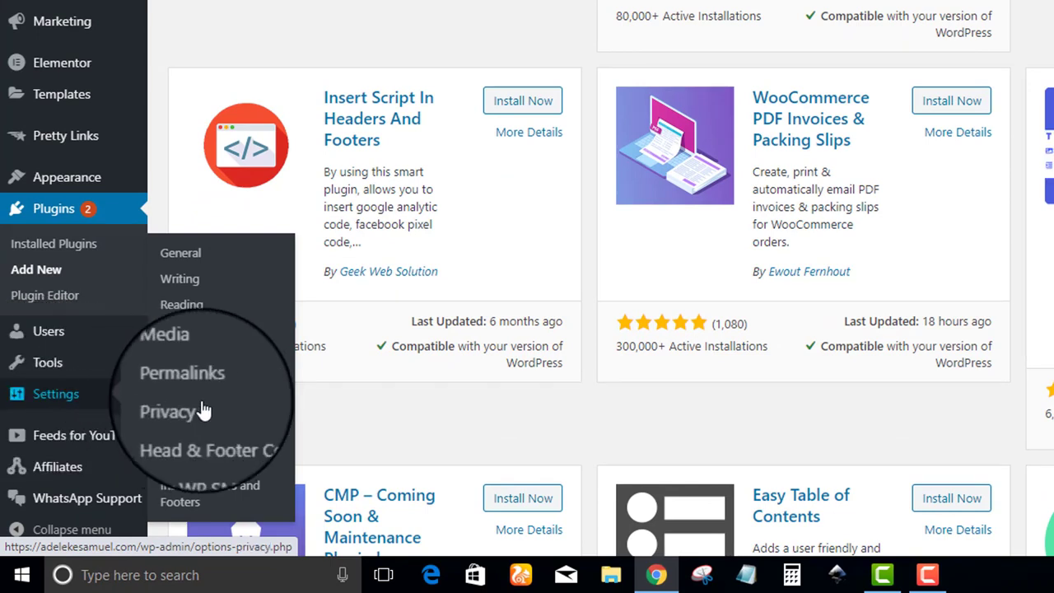
{"action": "left_click", "coordinate": [187, 505]}
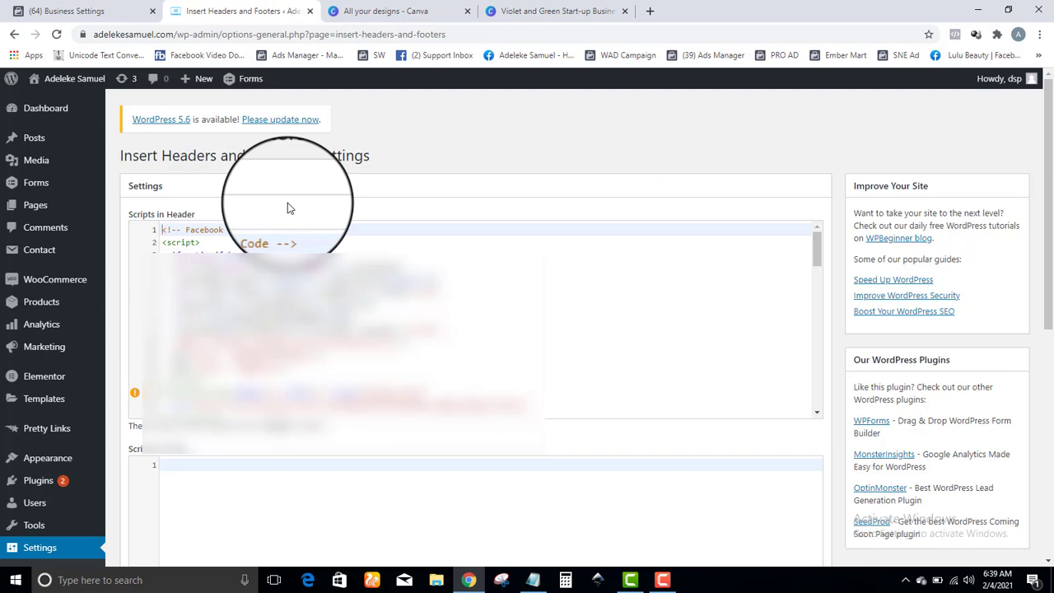
Step: Insert two blank lines above the existing Facebook code in Scripts in Header and return to the first line
{"action": "key", "text": "Return"}
{"action": "key", "text": "Return"}
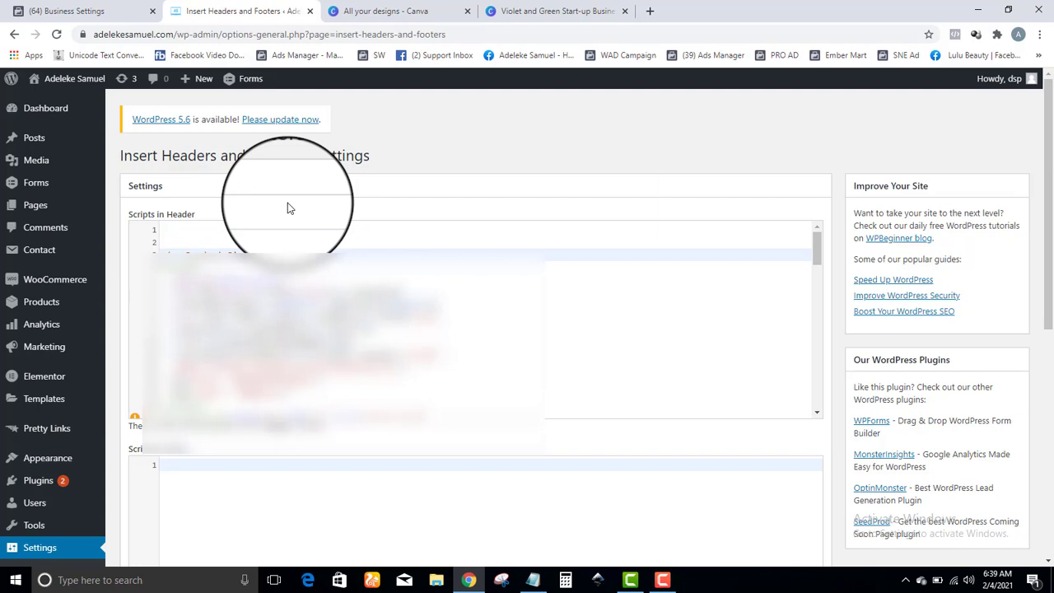
{"action": "key", "text": "Up"}
{"action": "key", "text": "Up"}
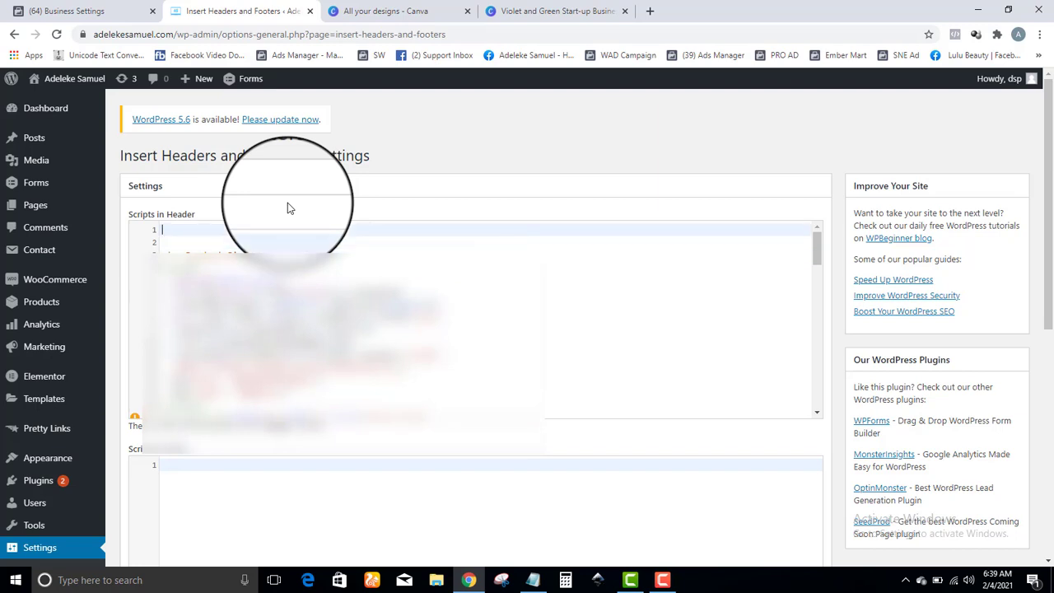
Step: Copy the domain verification meta-tag from Facebook Business Settings and paste it into the first line of Scripts in Header in WordPress
{"action": "left_click", "coordinate": [66, 11]}
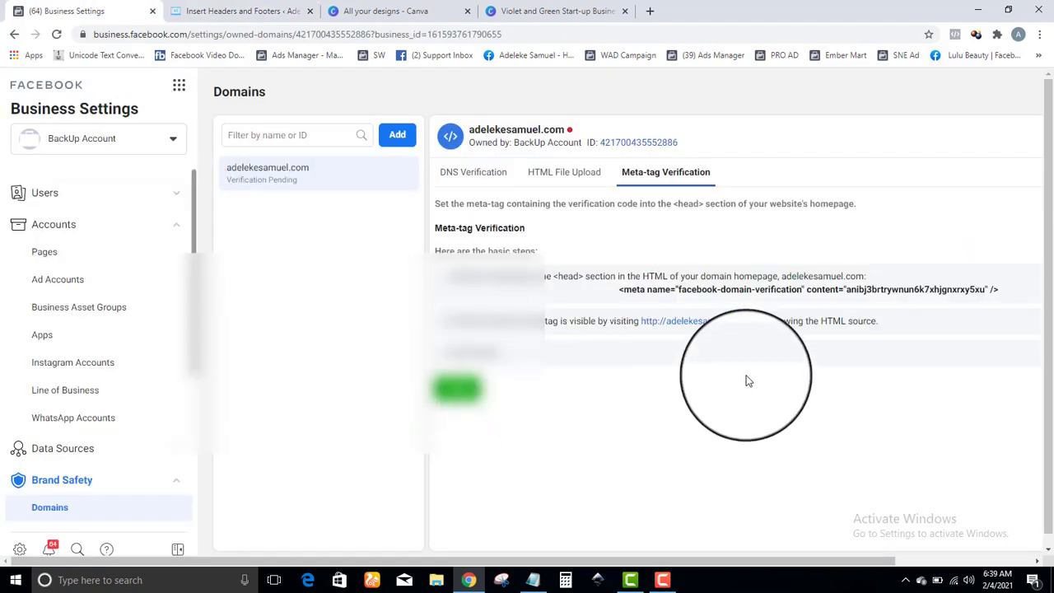
{"action": "left_click", "coordinate": [824, 297]}
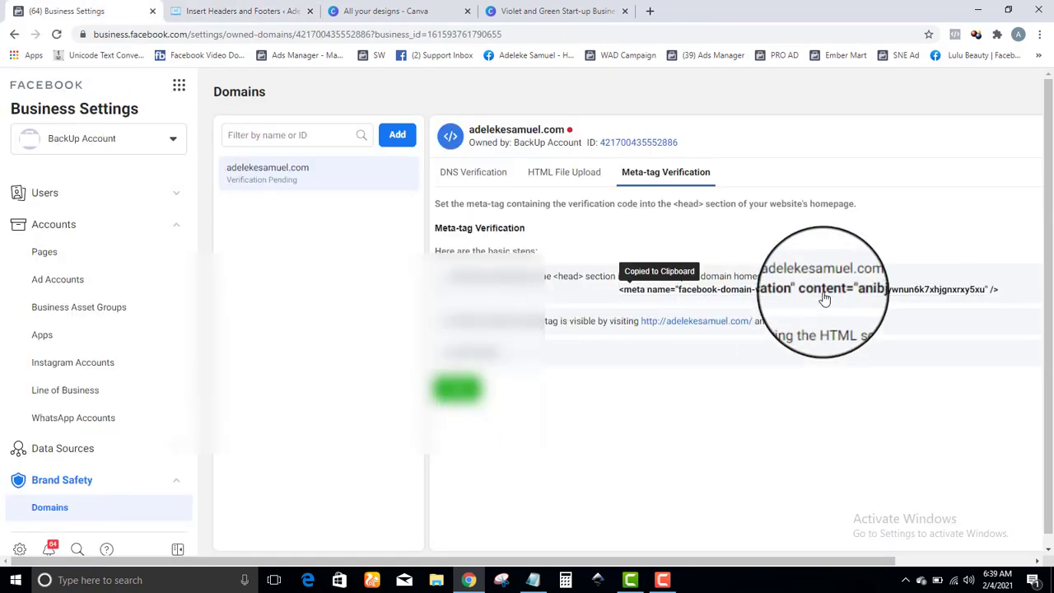
{"action": "left_click", "coordinate": [239, 11]}
{"action": "left_click", "coordinate": [244, 237]}
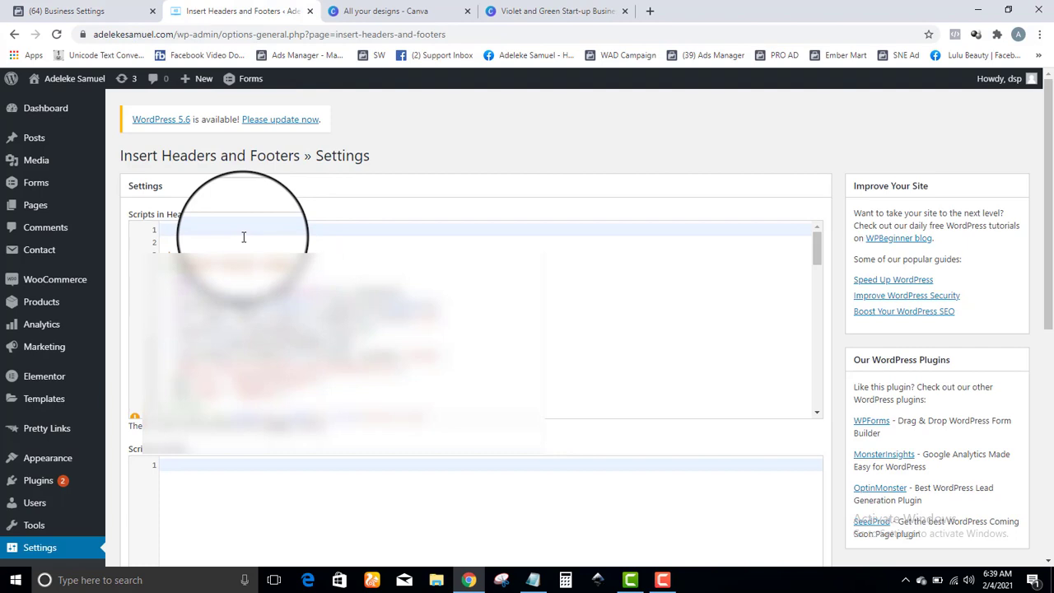
{"action": "key", "text": "ctrl+v"}
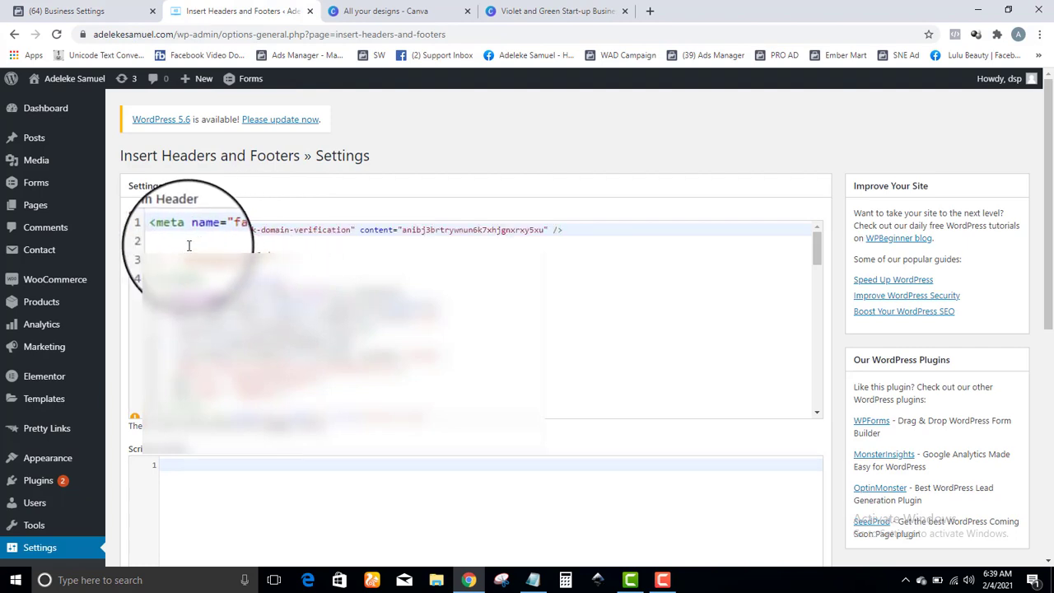
Step: Remove the blank line between the meta-tag and the Facebook code, and save the plugin settings
{"action": "left_click", "coordinate": [163, 256]}
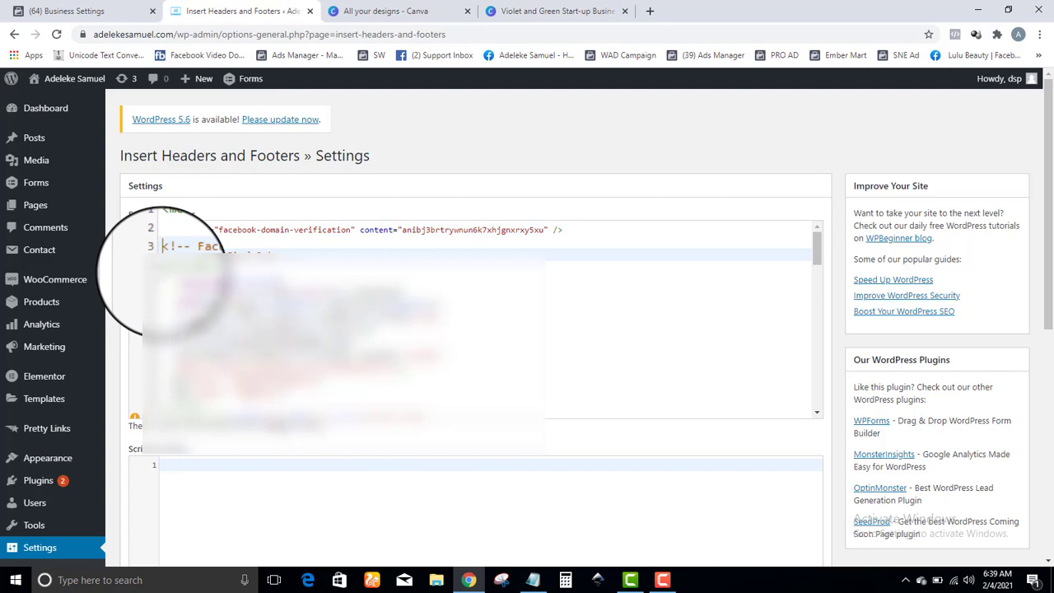
{"action": "key", "text": "BackSpace"}
{"action": "left_click_drag", "start_coordinate": [1048, 275], "coordinate": [1047, 469]}
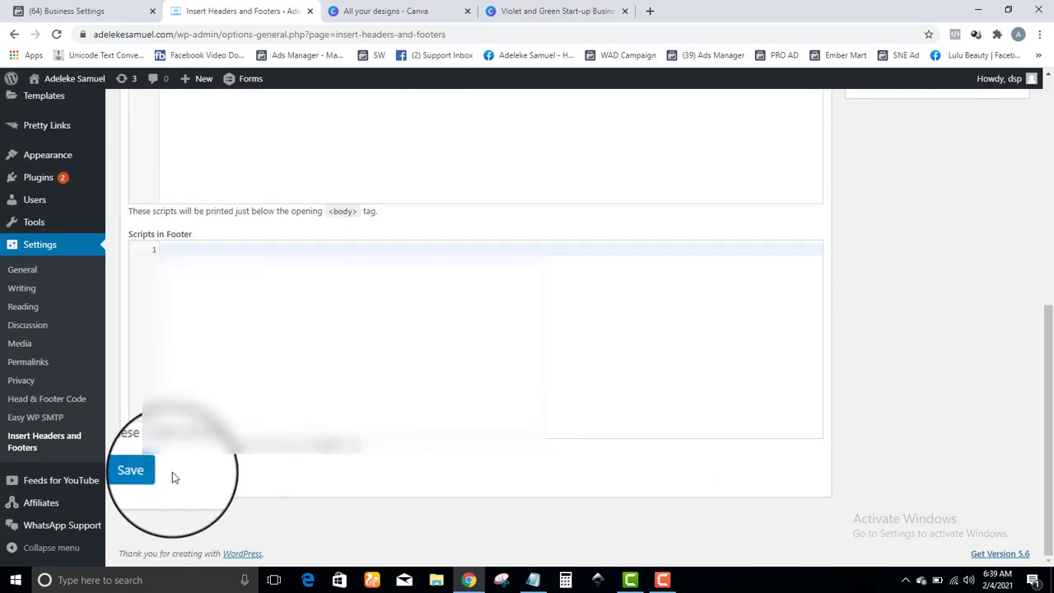
{"action": "left_click", "coordinate": [146, 470]}
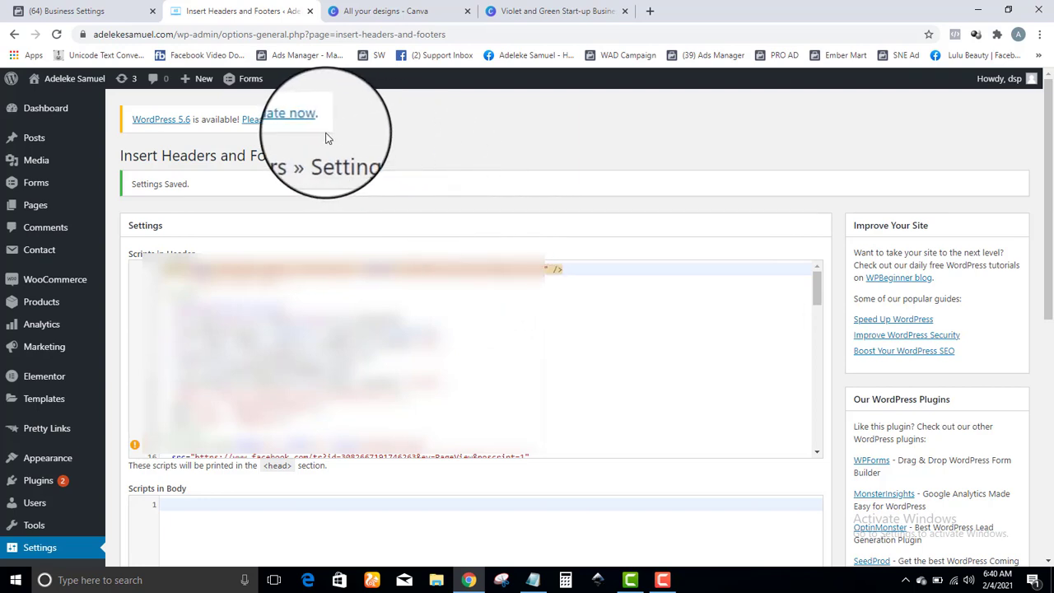
Step: Open the website's live homepage in a new browser tab and view it
{"action": "mouse_move", "coordinate": [33, 82]}
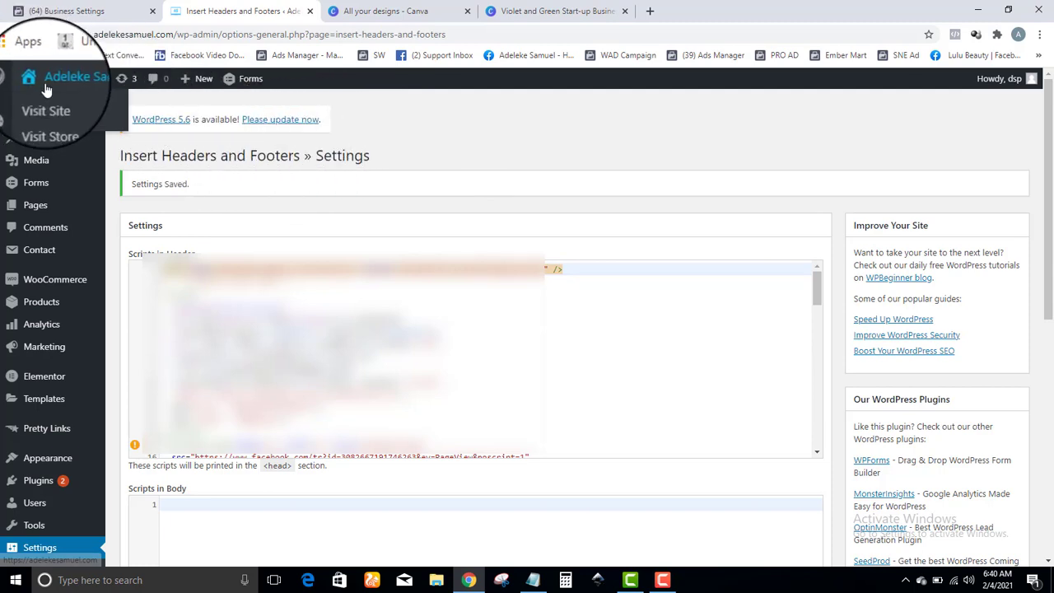
{"action": "right_click", "coordinate": [46, 101]}
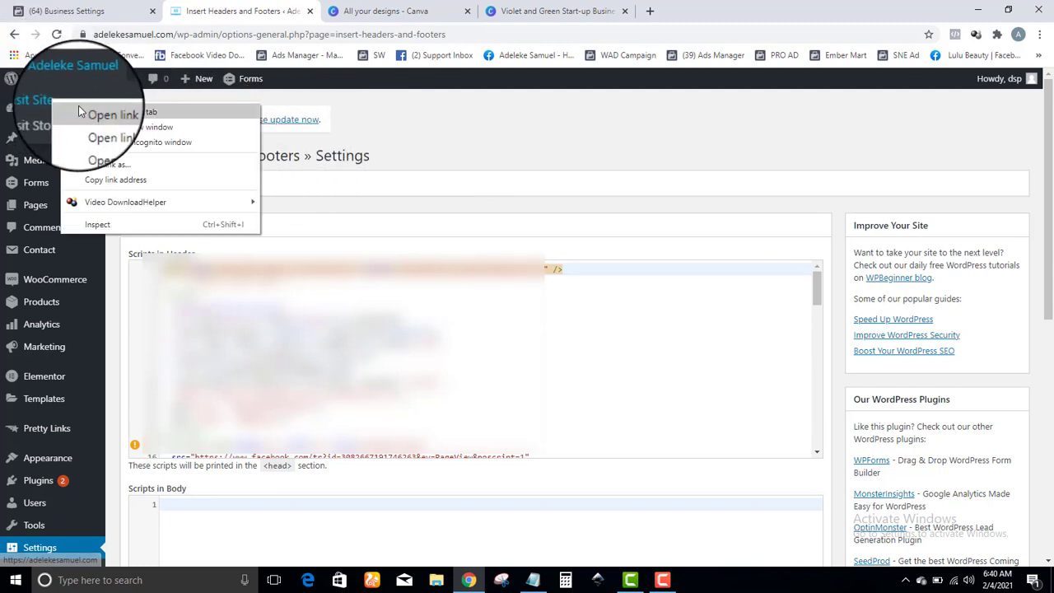
{"action": "left_click", "coordinate": [82, 108]}
{"action": "left_click", "coordinate": [379, 9]}
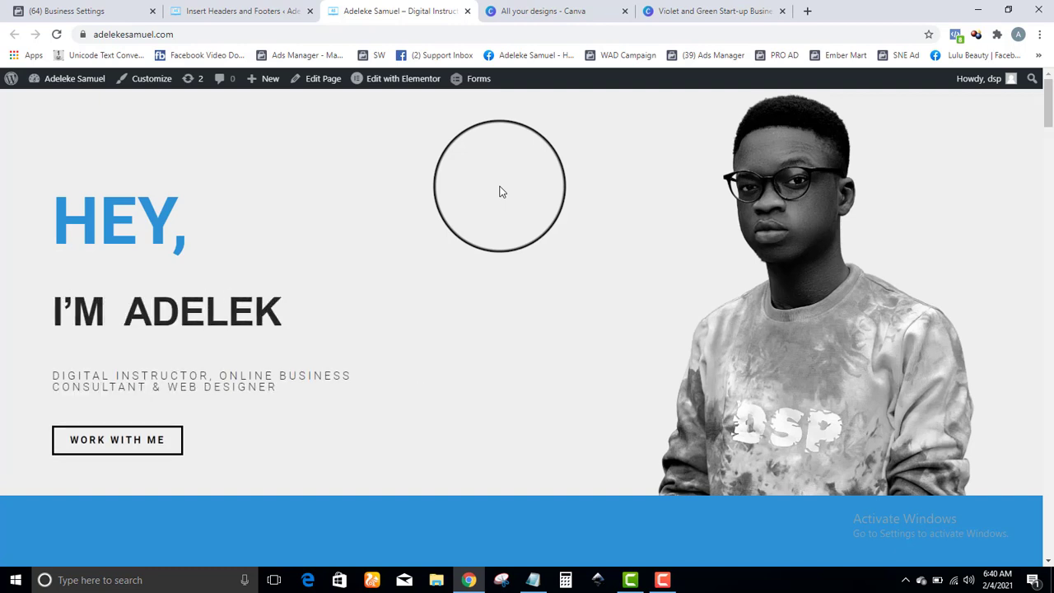
Step: View the homepage's HTML source and search it for the copied Facebook domain verification meta-tag
{"action": "right_click", "coordinate": [501, 191]}
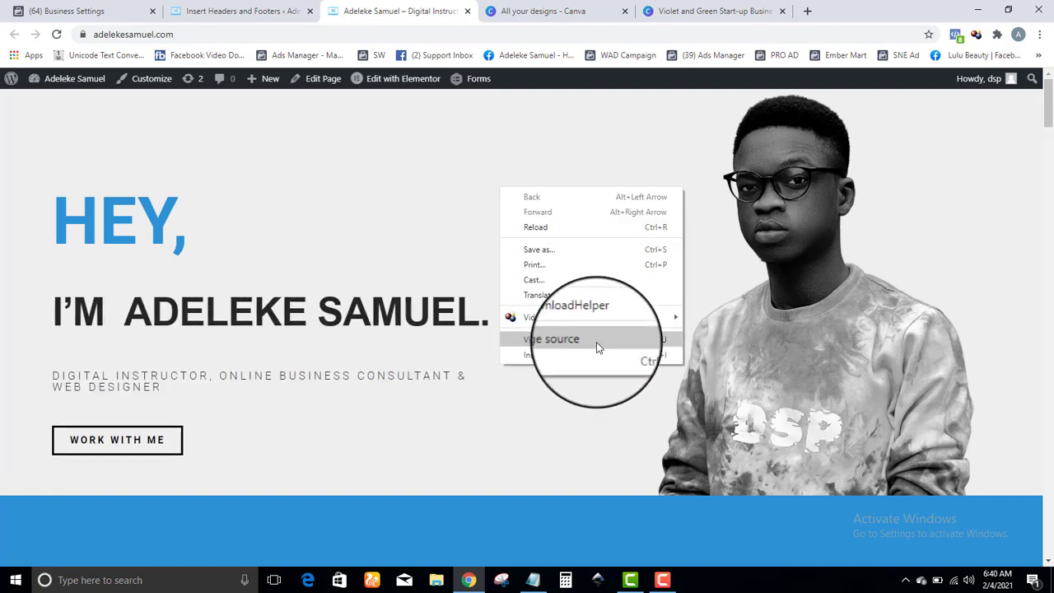
{"action": "left_click", "coordinate": [596, 342]}
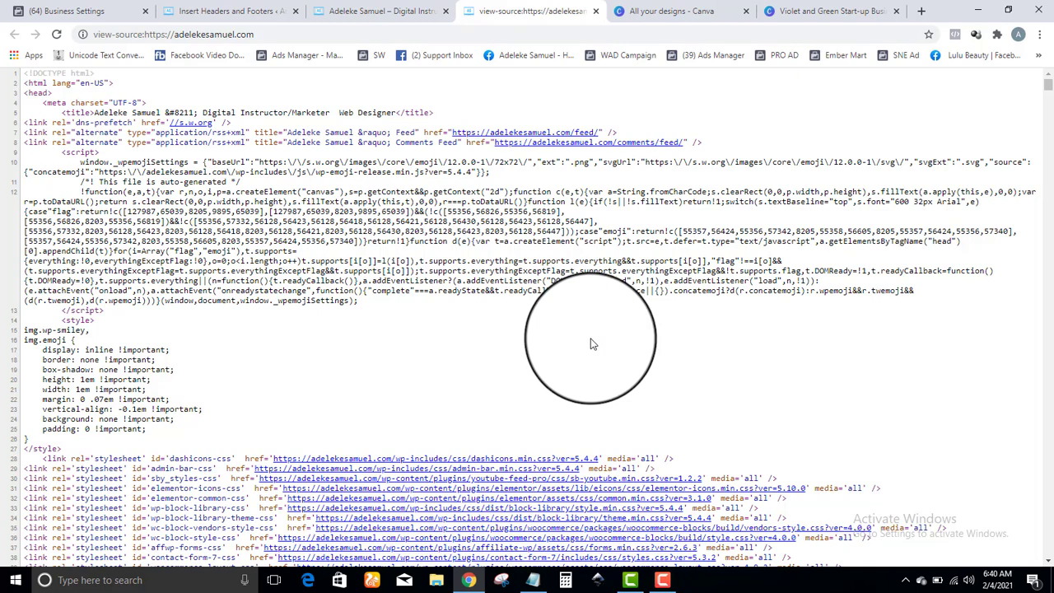
{"action": "key", "text": "ctrl+f"}
{"action": "key", "text": "ctrl+v"}
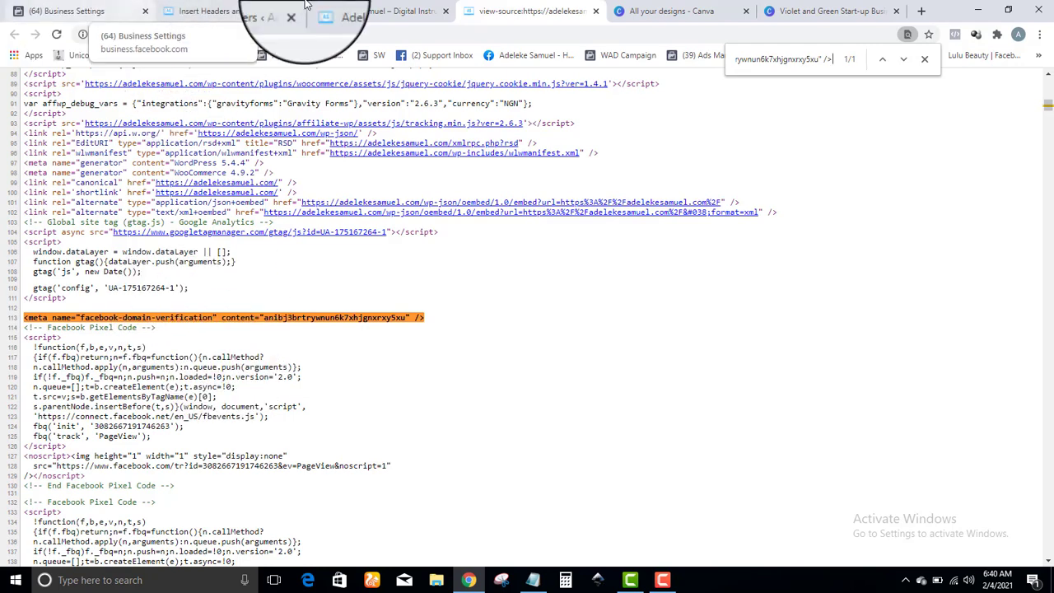
Step: Open the installed plugins list in the WordPress admin and look through it from beginning to end
{"action": "left_click", "coordinate": [387, 10]}
{"action": "left_click", "coordinate": [263, 8]}
{"action": "scroll", "coordinate": [24, 329], "scroll_direction": "down", "scroll_amount": 5}
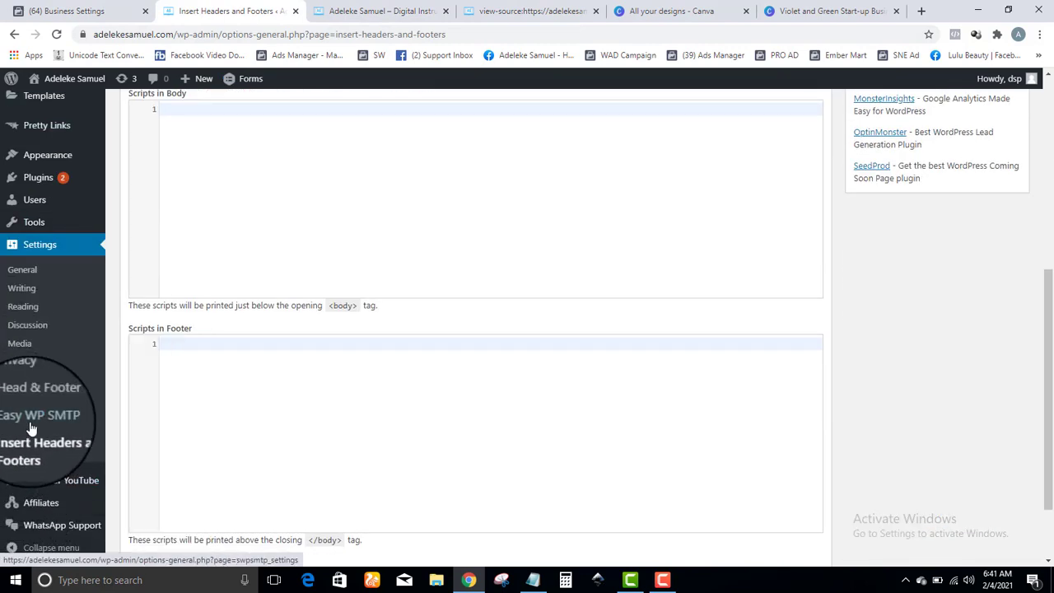
{"action": "scroll", "coordinate": [16, 428], "scroll_direction": "up", "scroll_amount": 2}
{"action": "mouse_move", "coordinate": [30, 316]}
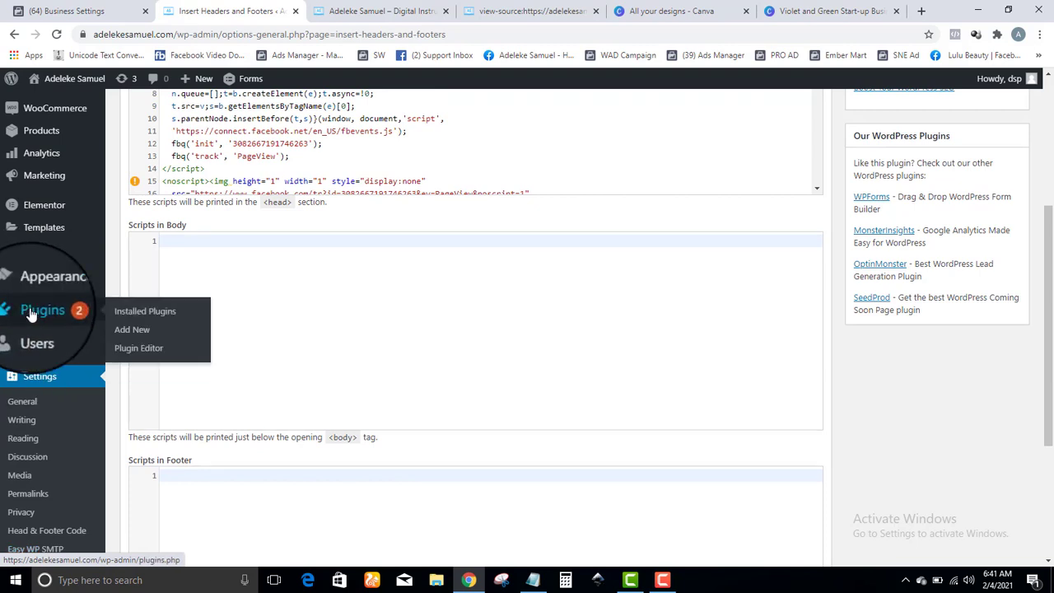
{"action": "left_click", "coordinate": [122, 315]}
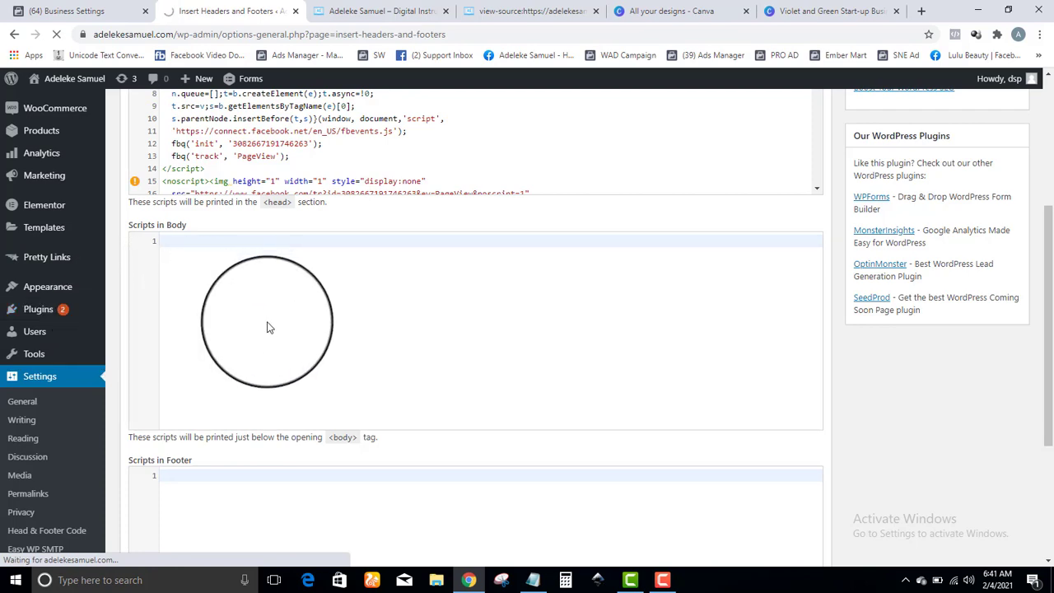
{"action": "scroll", "coordinate": [384, 309], "scroll_direction": "down", "scroll_amount": 12}
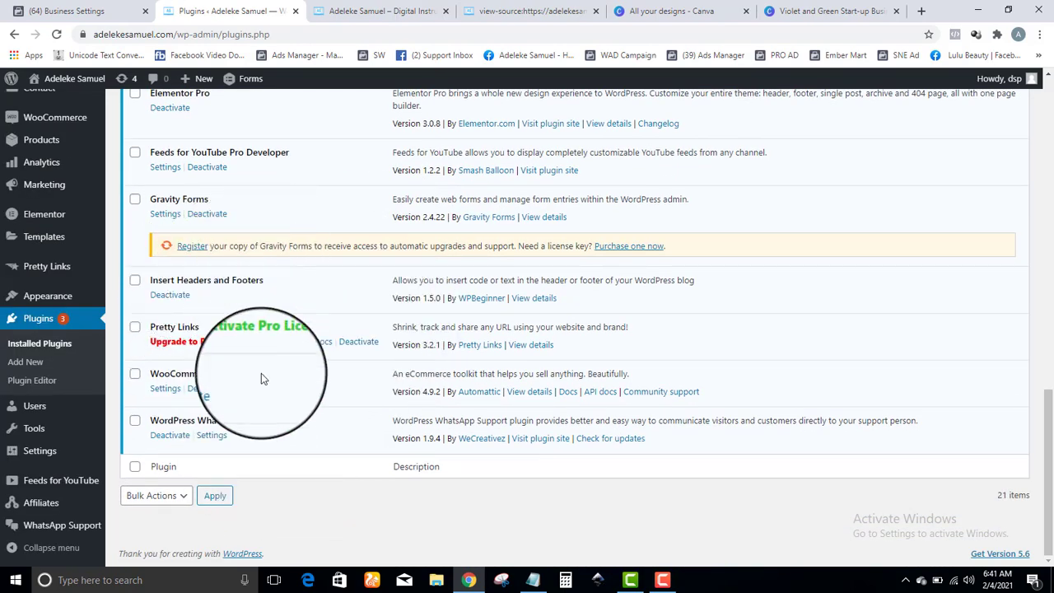
{"action": "scroll", "coordinate": [263, 374], "scroll_direction": "up", "scroll_amount": 4}
{"action": "scroll", "coordinate": [264, 374], "scroll_direction": "up", "scroll_amount": 10}
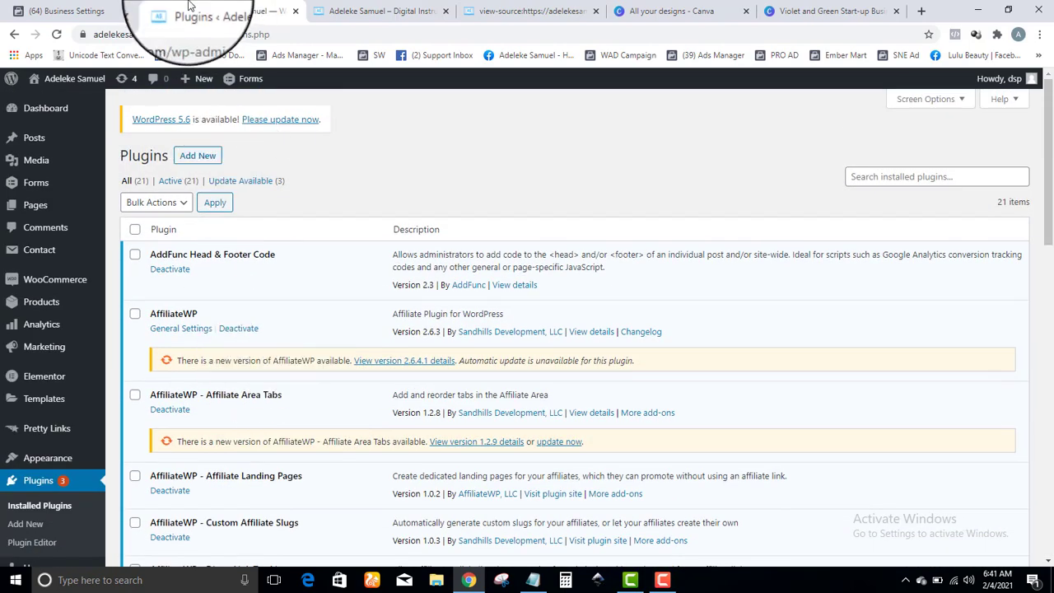
Step: Verify the website's domain by meta-tag in Facebook Business Settings, and check the domain's verification status
{"action": "left_click", "coordinate": [419, 10]}
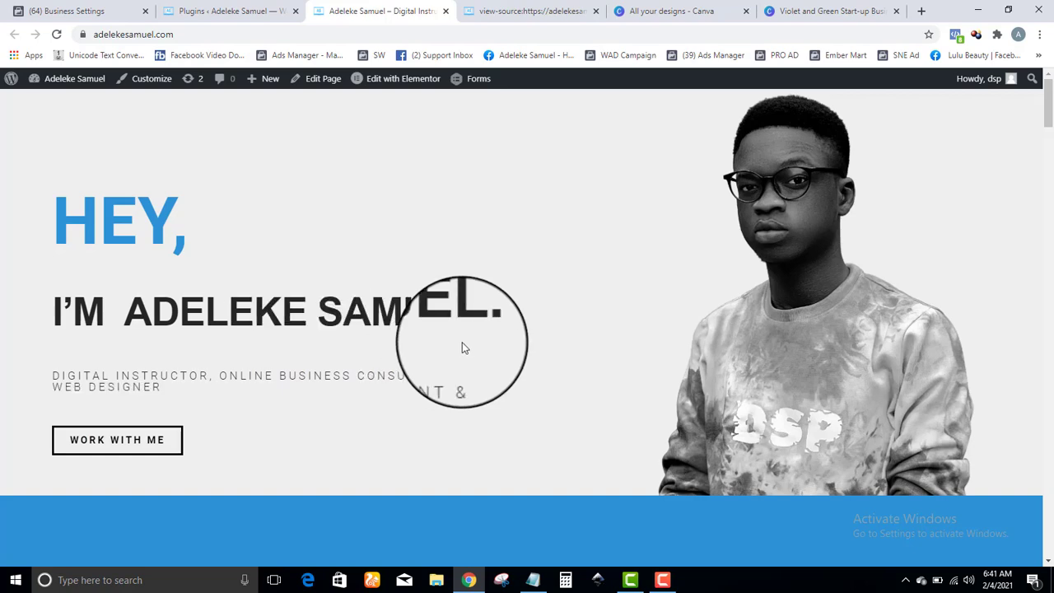
{"action": "left_click", "coordinate": [52, 7]}
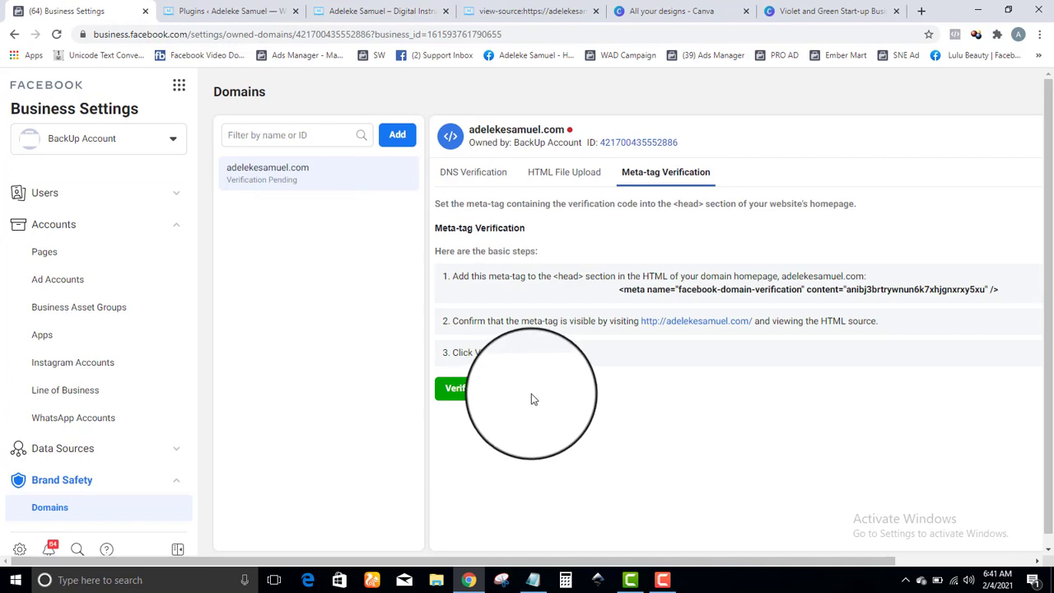
{"action": "left_click", "coordinate": [459, 394]}
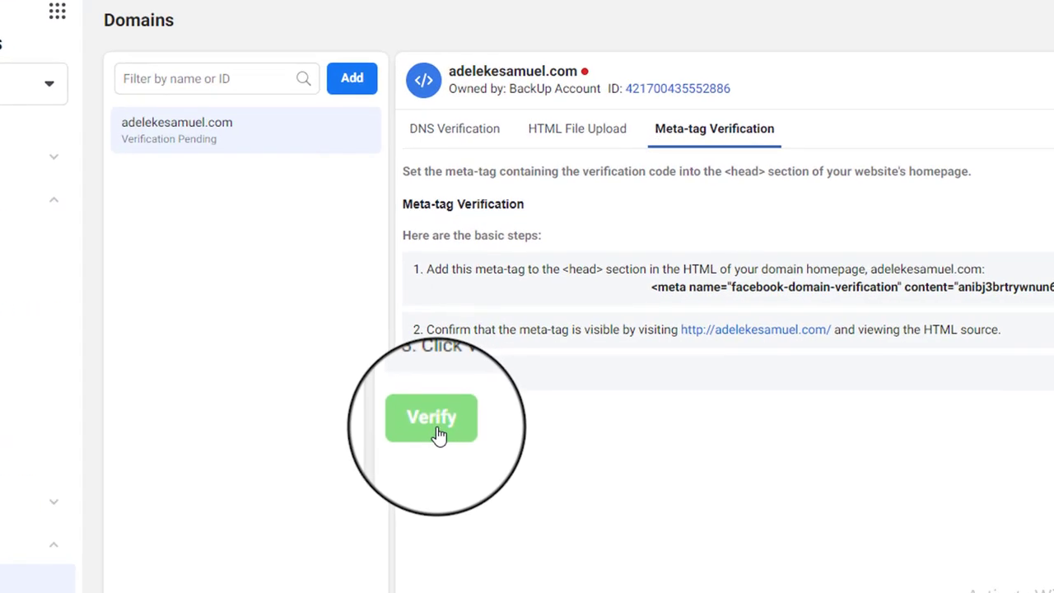
{"action": "left_click", "coordinate": [437, 428]}
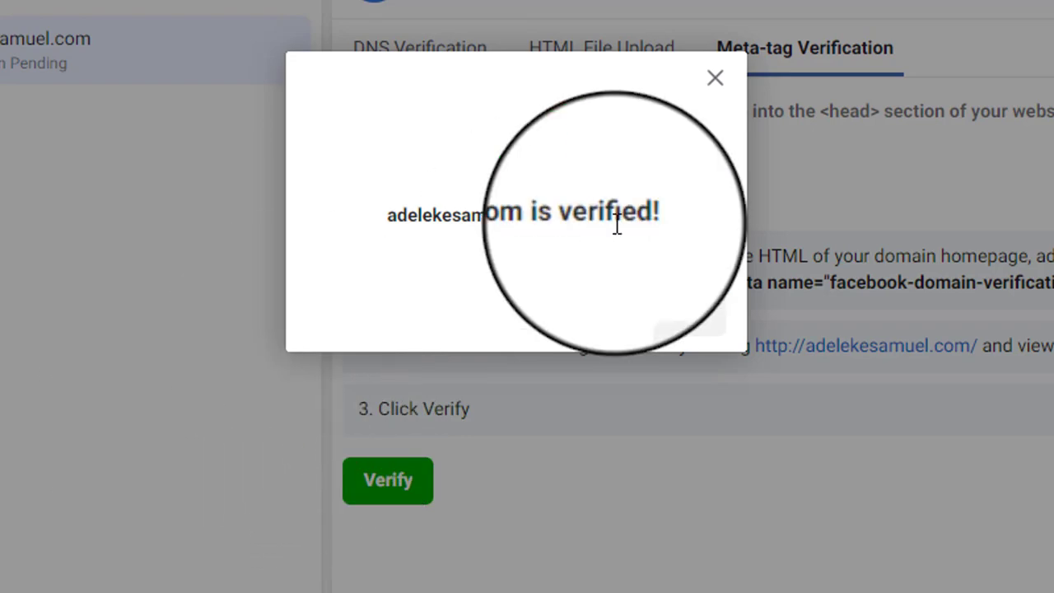
{"action": "left_click", "coordinate": [682, 325]}
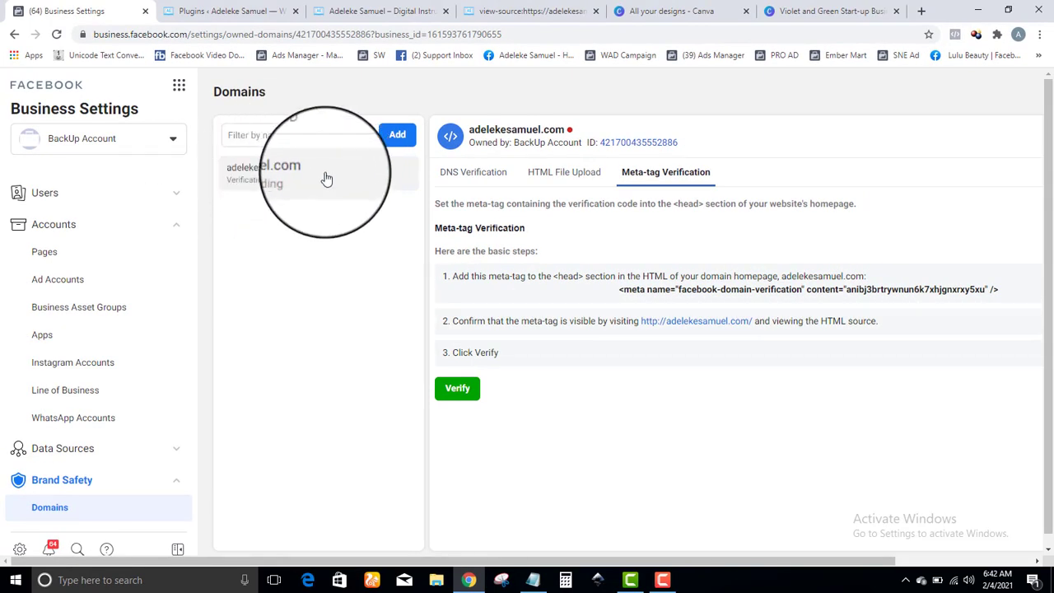
{"action": "left_click", "coordinate": [327, 179]}
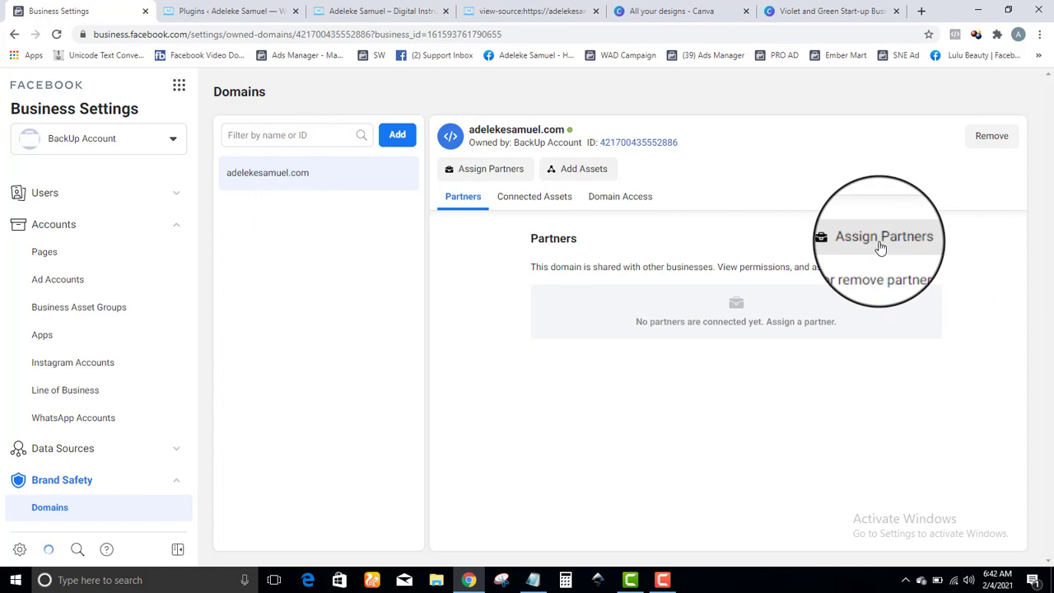
{"action": "mouse_move", "coordinate": [566, 138]}
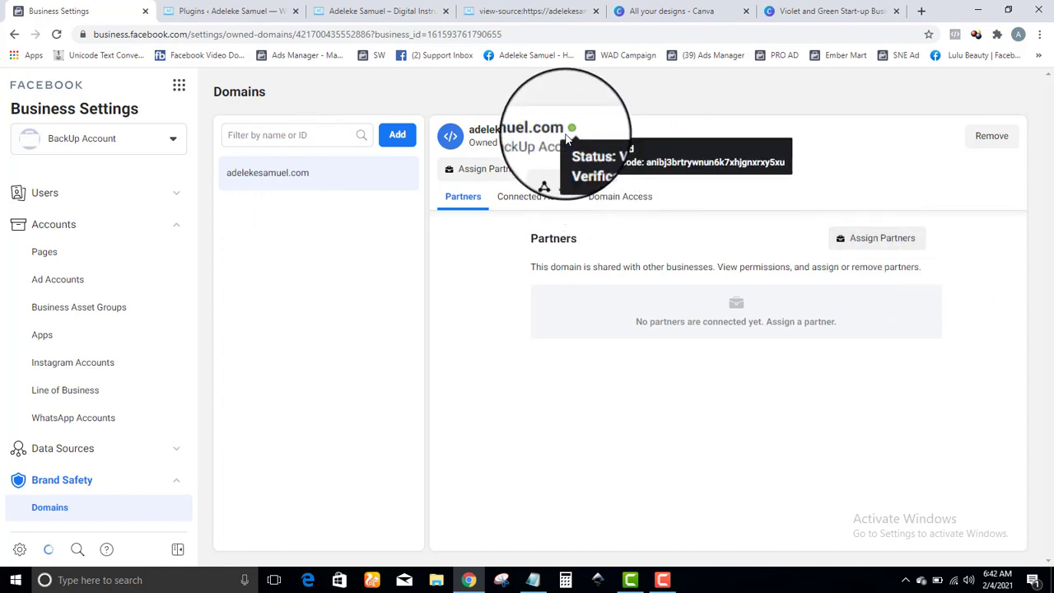